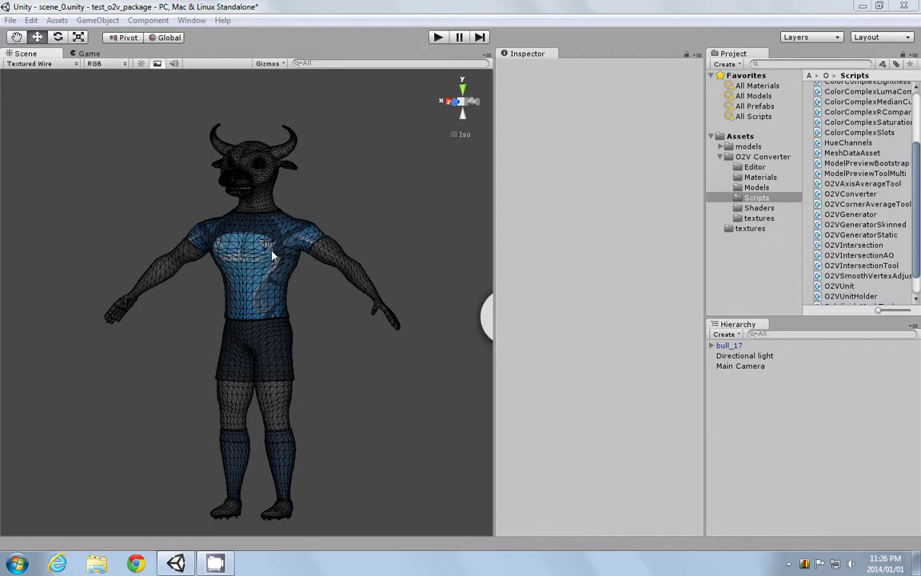
# Add the O2V Converter to the bull_17 model and generate a new voxel version with its existing settings.
pyautogui.moveTo(269, 262); pyautogui.dragTo(261, 248, button='middle')
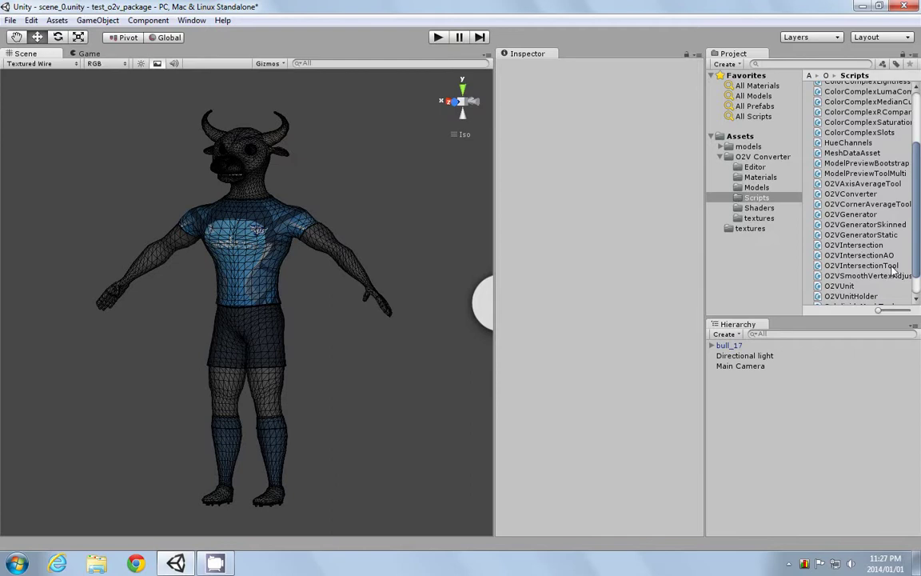
pyautogui.click(713, 344)
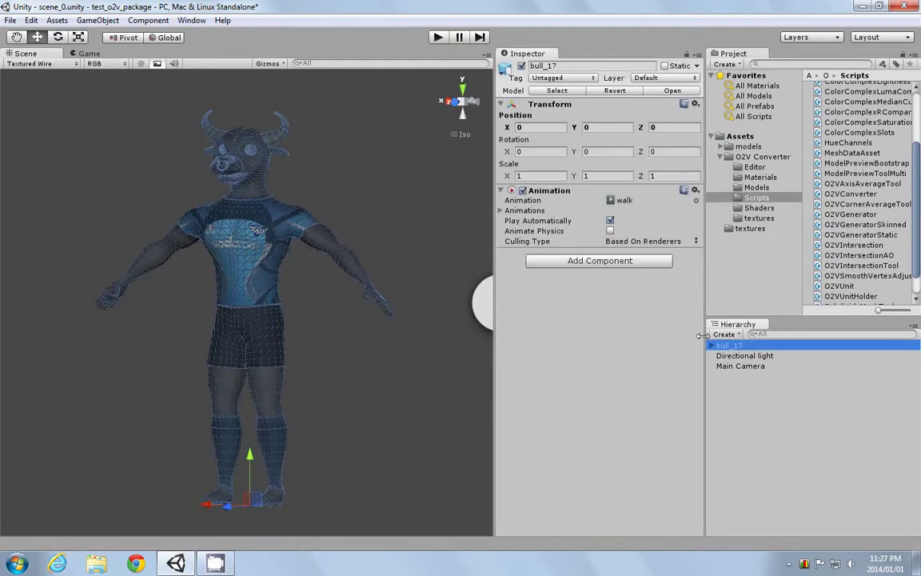
pyautogui.click(97, 20)
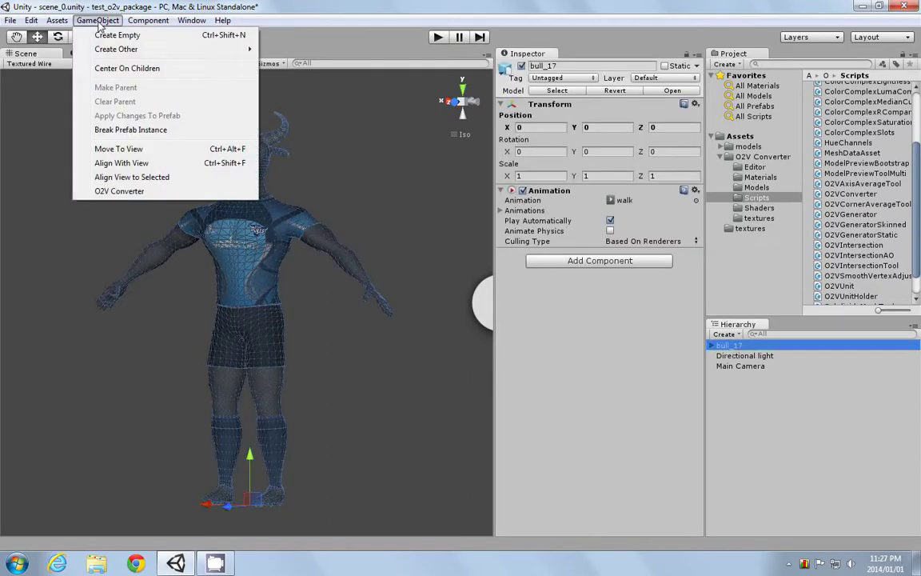
pyautogui.click(119, 194)
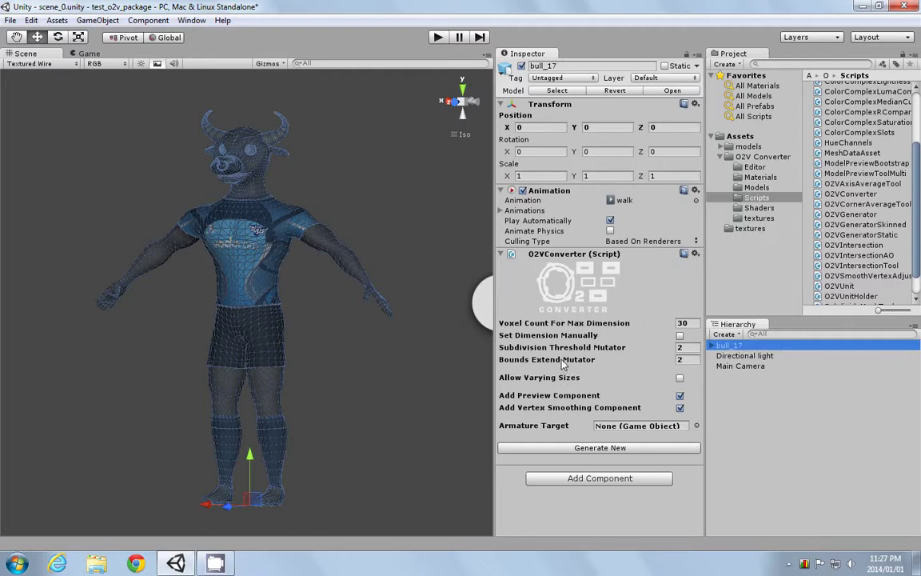
pyautogui.click(585, 449)
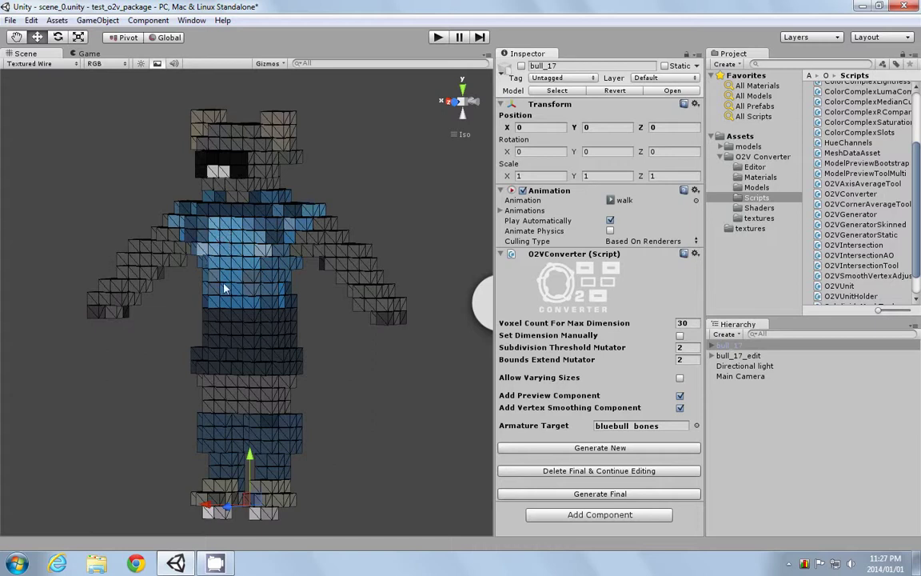
# Select a voxel on the shirt and validate the minimum areas to exclude voxels below the thresholds.
pyautogui.click(245, 249)
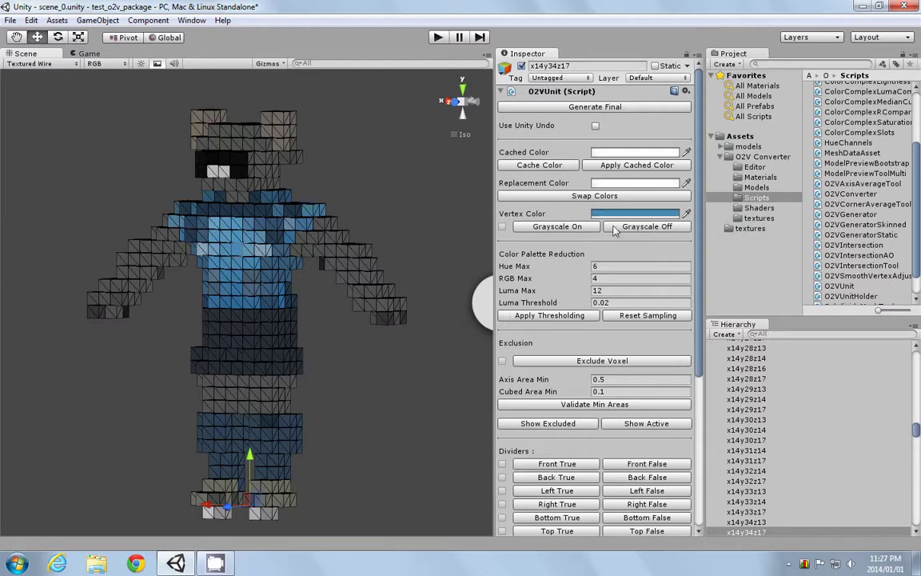
pyautogui.moveTo(698, 195); pyautogui.dragTo(698, 104)
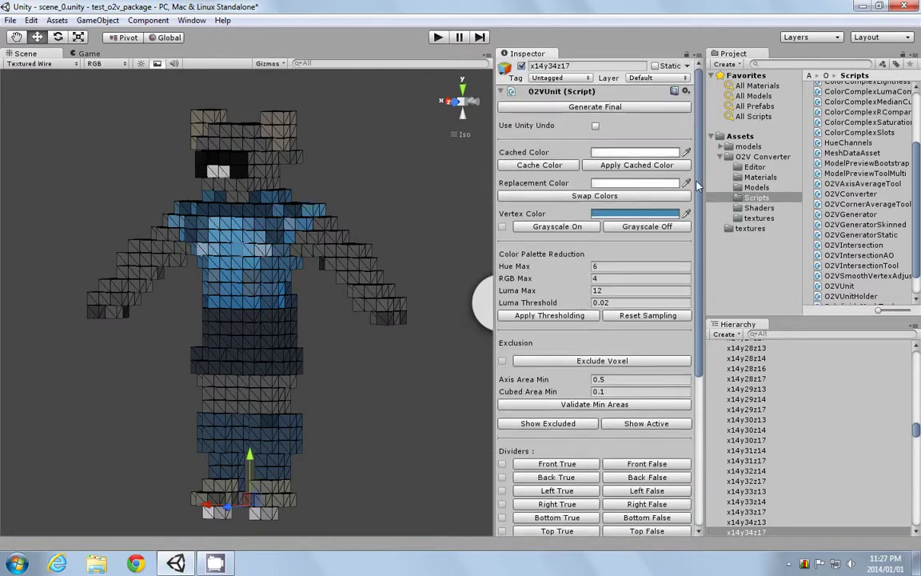
pyautogui.scroll(-1, 204, 251)
pyautogui.scroll(-1, 204, 251)
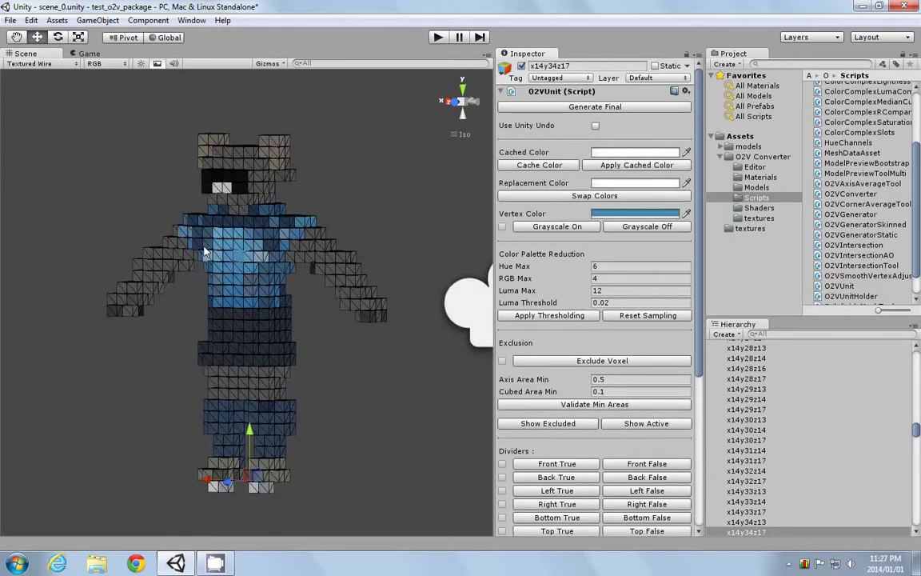
pyautogui.keyDown('alt'); pyautogui.moveTo(234, 291); pyautogui.dragTo(214, 321); pyautogui.keyUp('alt')
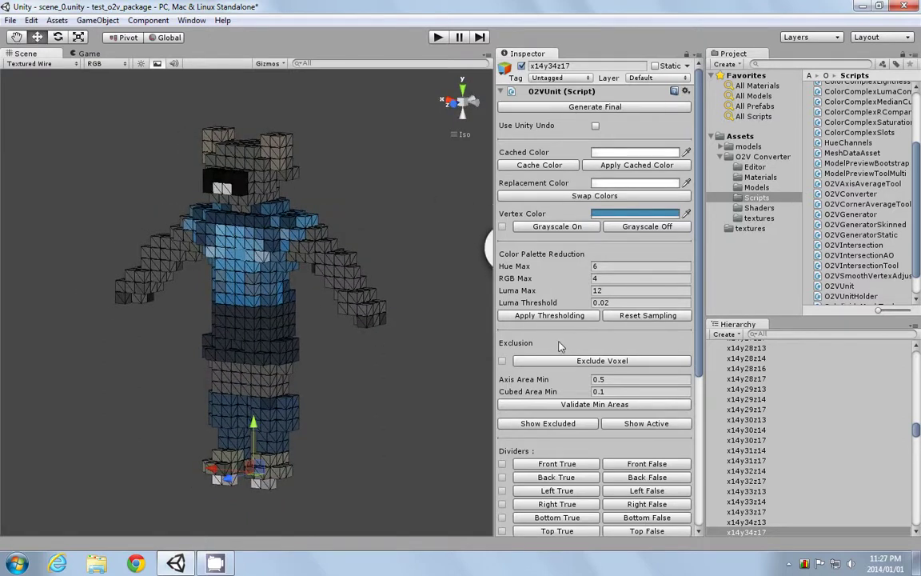
pyautogui.click(569, 406)
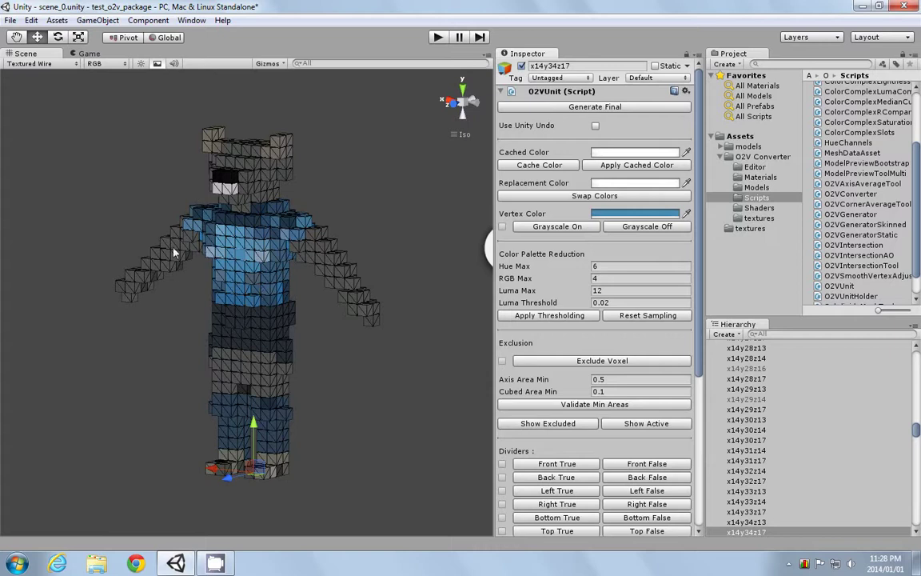
# Show only the excluded voxels, inspect them from another angle, and switch back to the active voxels.
pyautogui.click(557, 425)
pyautogui.keyDown('alt'); pyautogui.moveTo(346, 345); pyautogui.dragTo(323, 342); pyautogui.keyUp('alt')
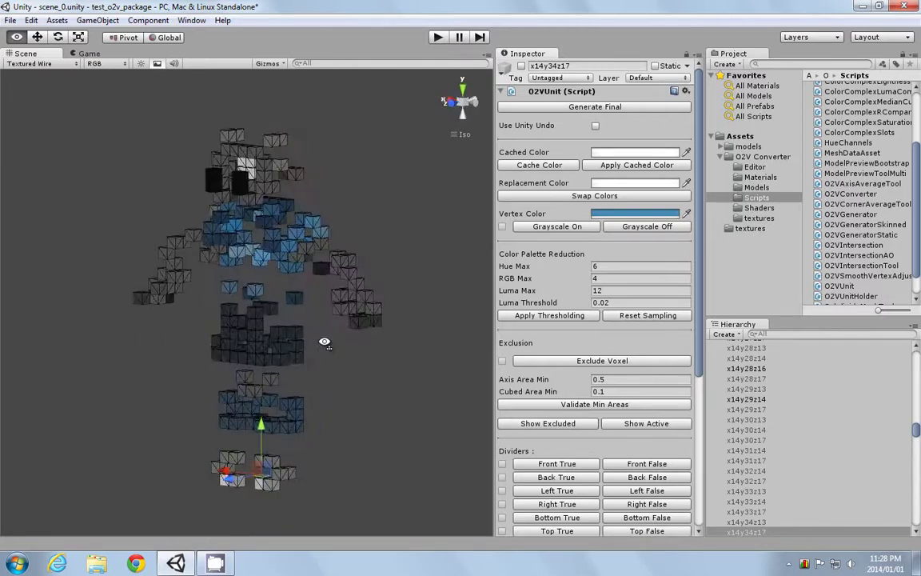
pyautogui.click(628, 423)
pyautogui.keyDown('alt'); pyautogui.moveTo(282, 329); pyautogui.dragTo(370, 342); pyautogui.keyUp('alt')
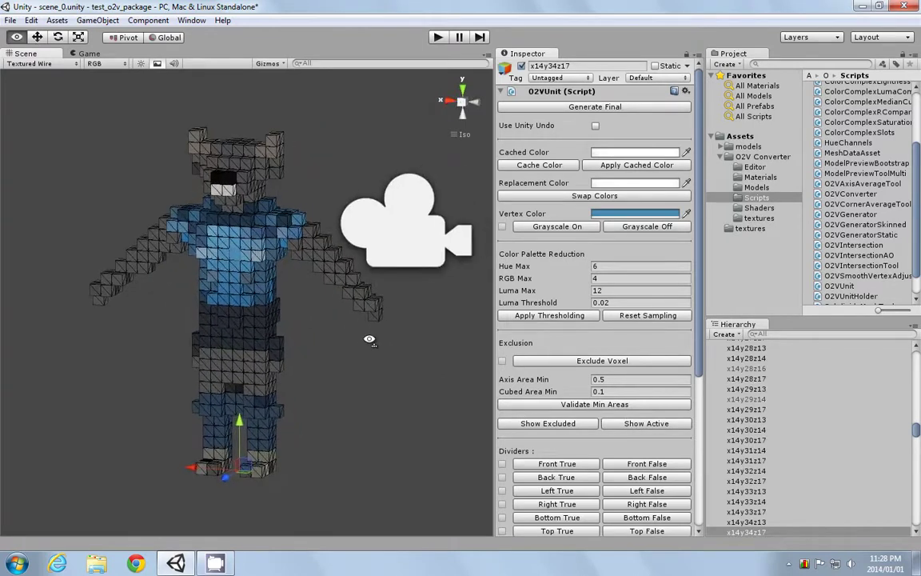
# Apply color palette thresholding to the voxels, and check the vertex colors of a shirt voxel and an upper-leg voxel.
pyautogui.click(534, 317)
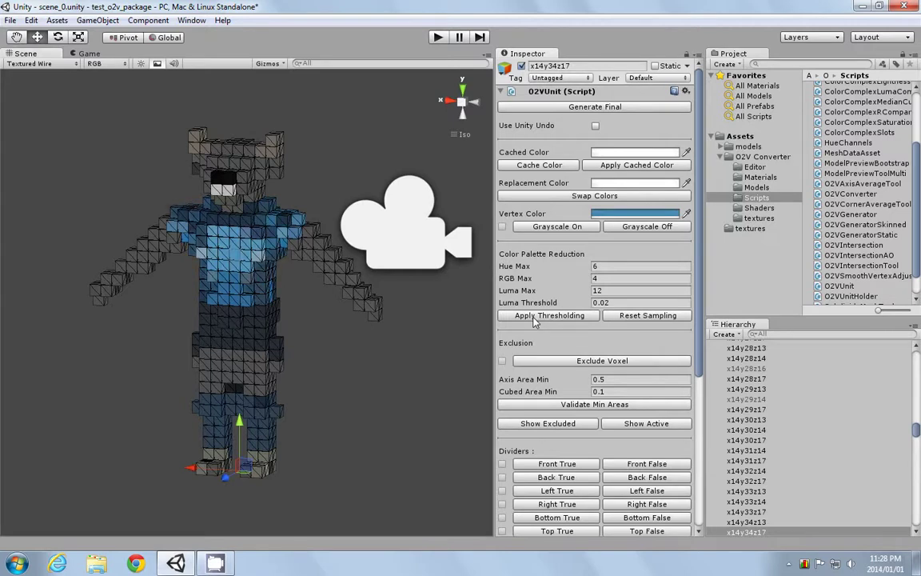
pyautogui.keyDown('alt'); pyautogui.moveTo(342, 364); pyautogui.dragTo(378, 351); pyautogui.keyUp('alt')
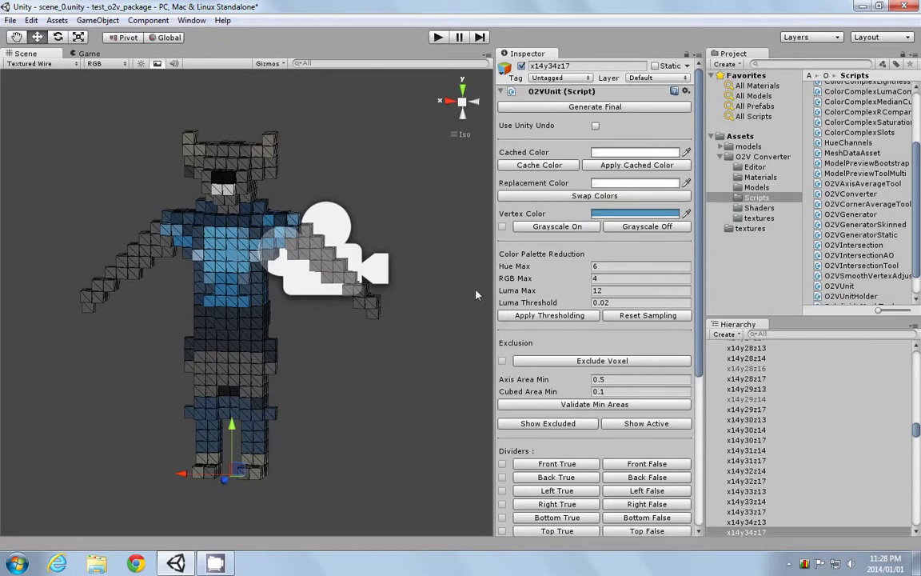
pyautogui.click(215, 264)
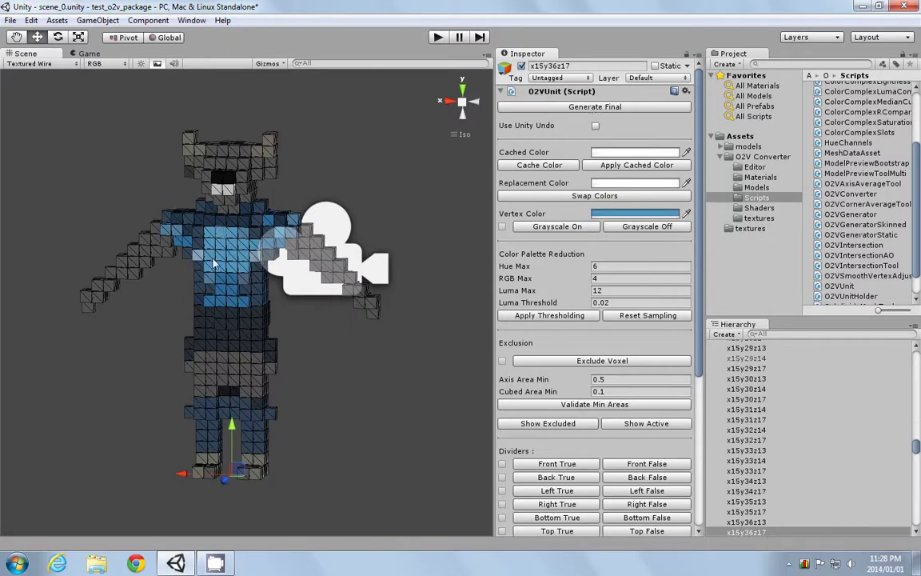
pyautogui.click(233, 369)
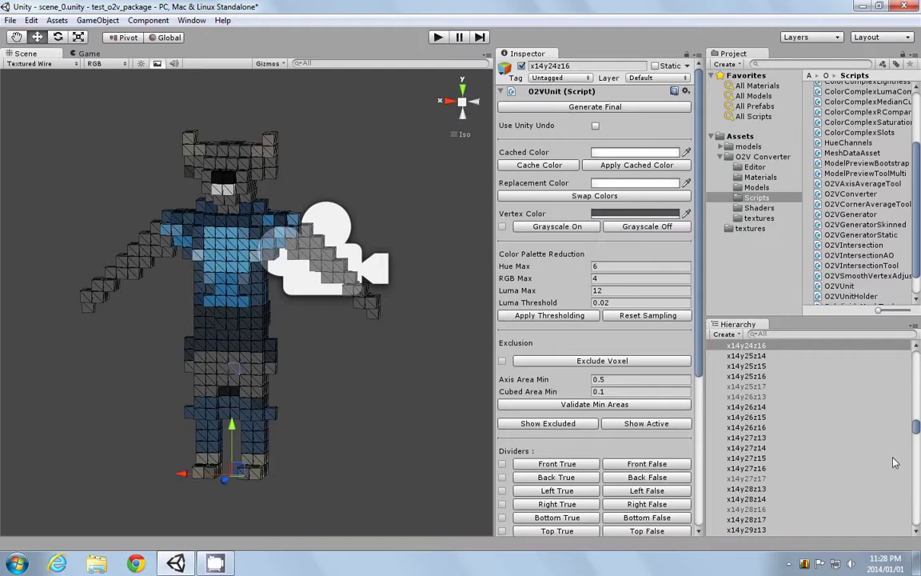
# Generate the final voxel model of bull_17, overwriting the existing prefab.
pyautogui.moveTo(916, 434); pyautogui.dragTo(916, 357)
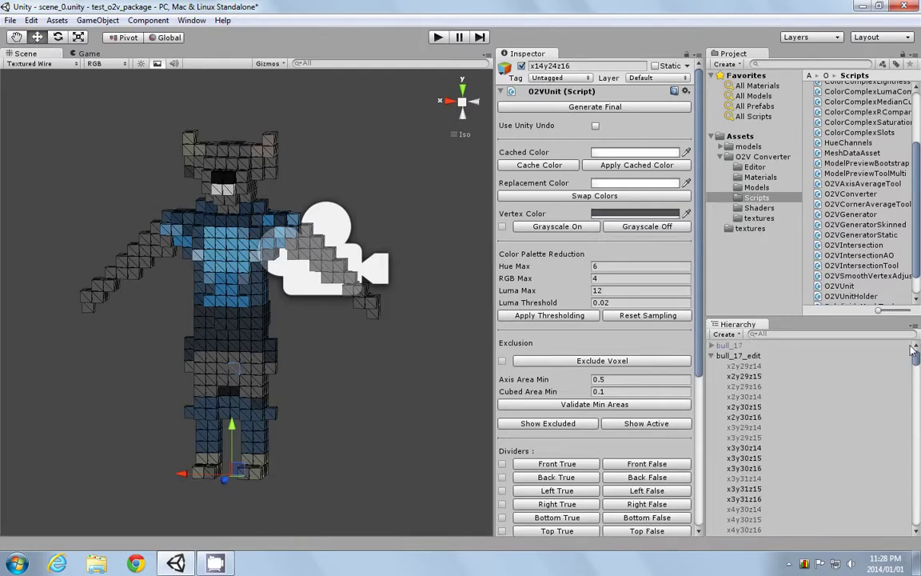
pyautogui.click(730, 345)
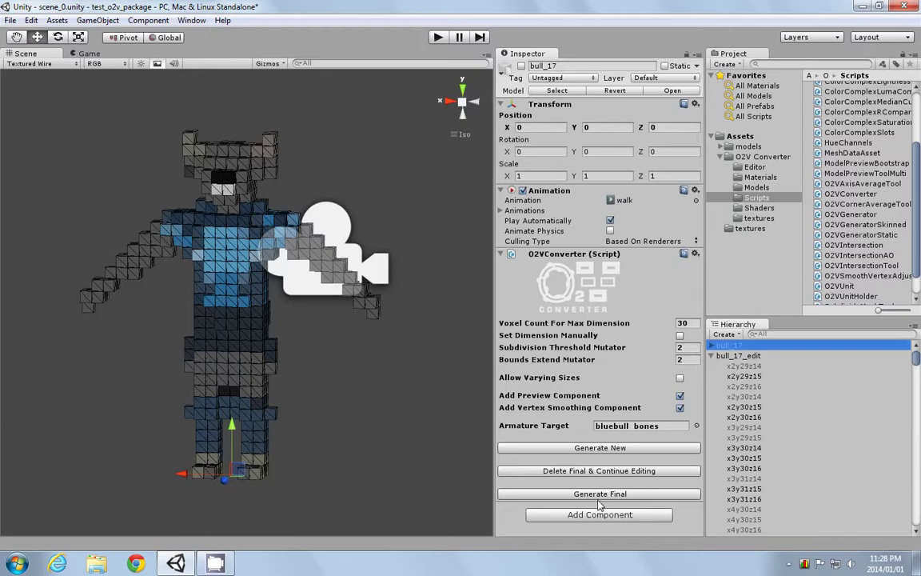
pyautogui.click(247, 310)
pyautogui.click(590, 107)
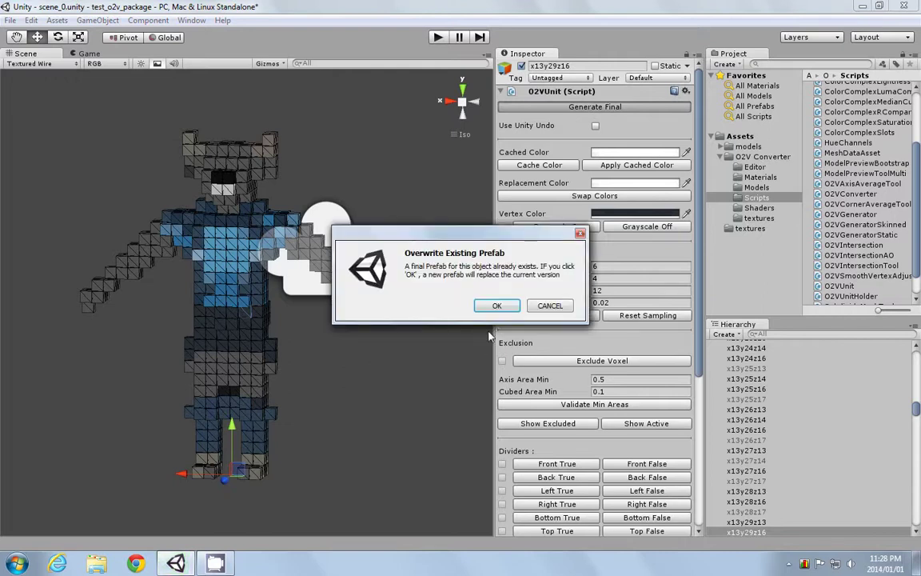
pyautogui.click(495, 305)
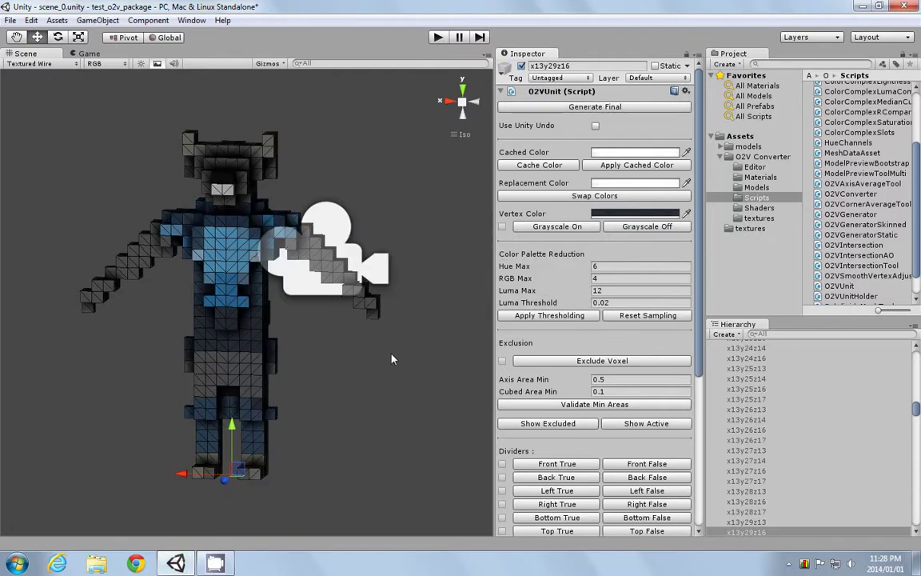
# Inspect the final voxel model from another angle and play the scene to preview its walk animation.
pyautogui.keyDown('alt'); pyautogui.moveTo(391, 364); pyautogui.dragTo(304, 370); pyautogui.keyUp('alt')
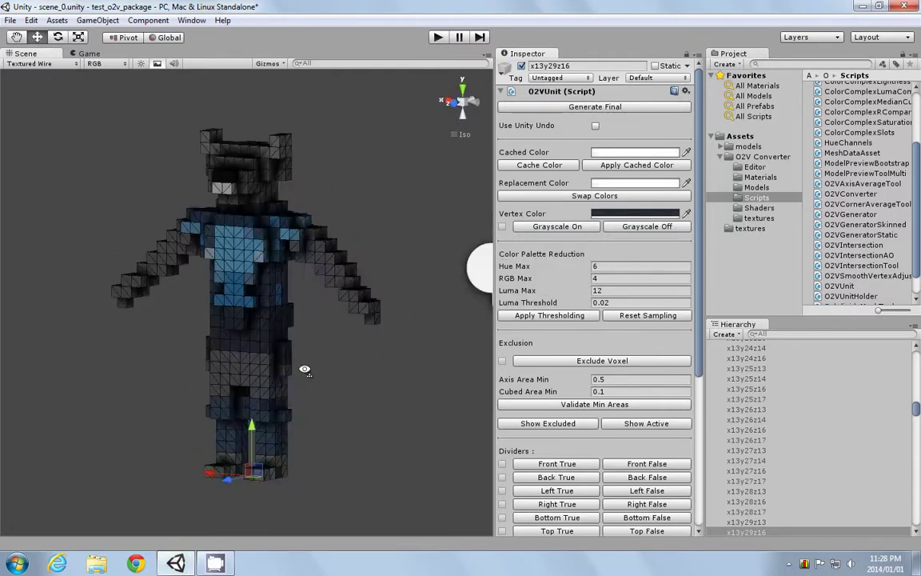
pyautogui.click(435, 42)
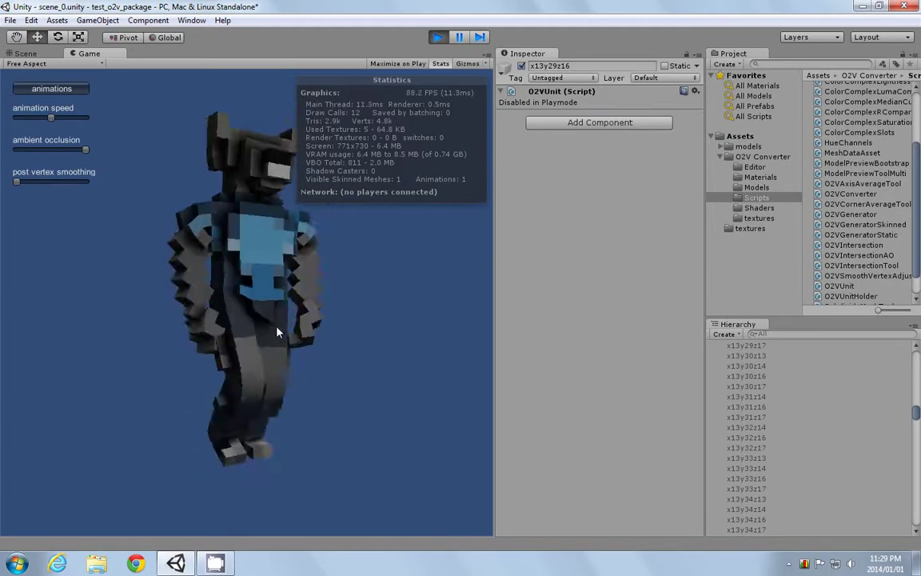
pyautogui.click(437, 38)
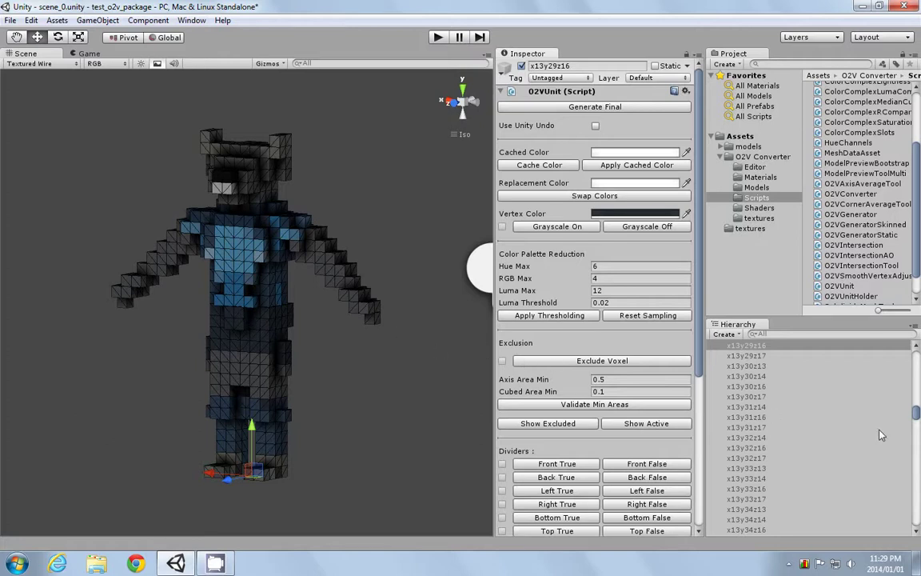
# Delete the final model of bull_17 and continue editing its voxels.
pyautogui.moveTo(916, 416); pyautogui.dragTo(916, 521)
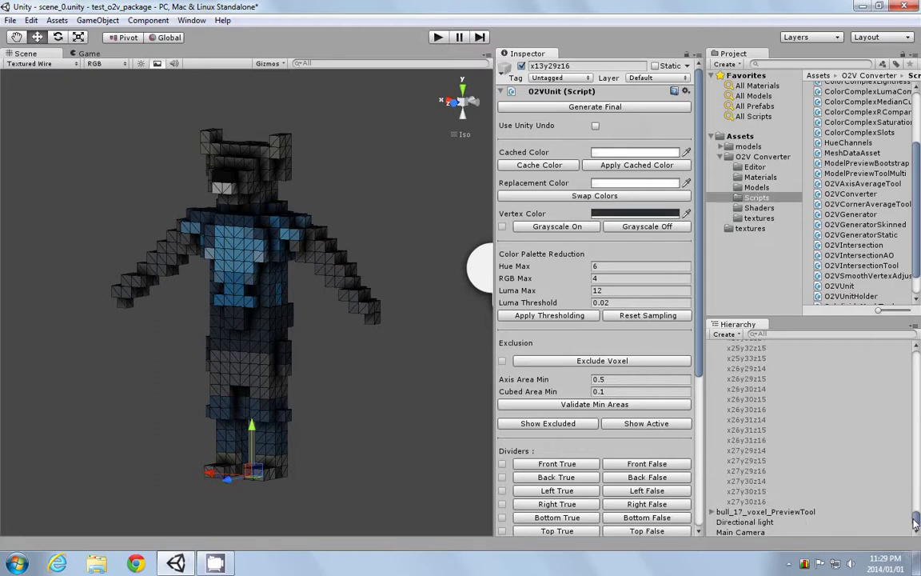
pyautogui.moveTo(916, 518); pyautogui.dragTo(916, 352)
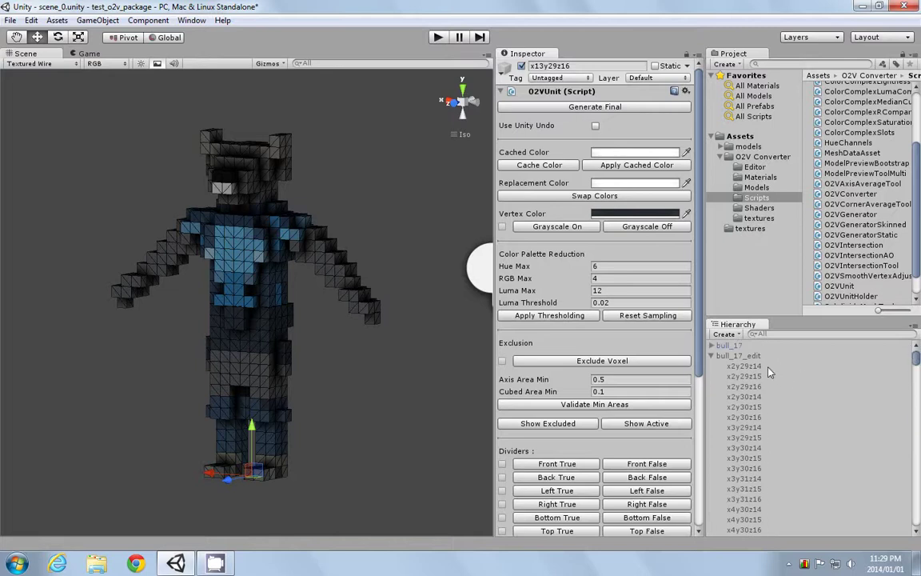
pyautogui.click(730, 346)
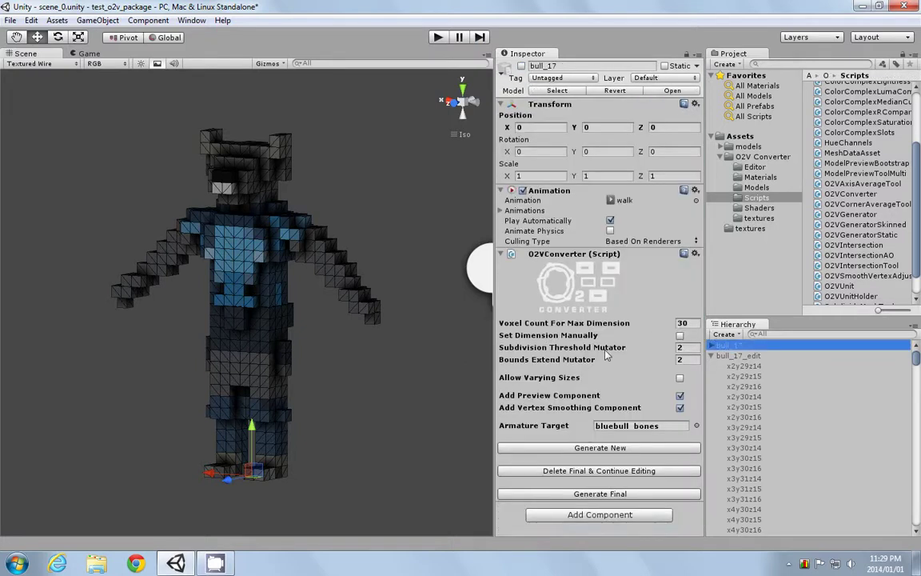
pyautogui.click(557, 471)
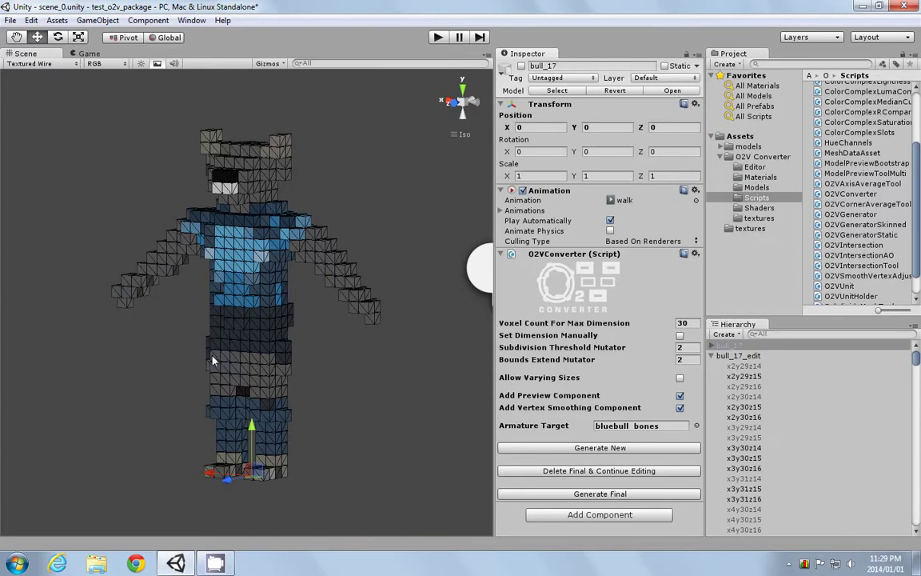
# Examine the voxels between the legs up close from the front, and review the divider options of one of them.
pyautogui.scroll(7, 213, 355)
pyautogui.moveTo(211, 361); pyautogui.dragTo(207, 352, button='middle')
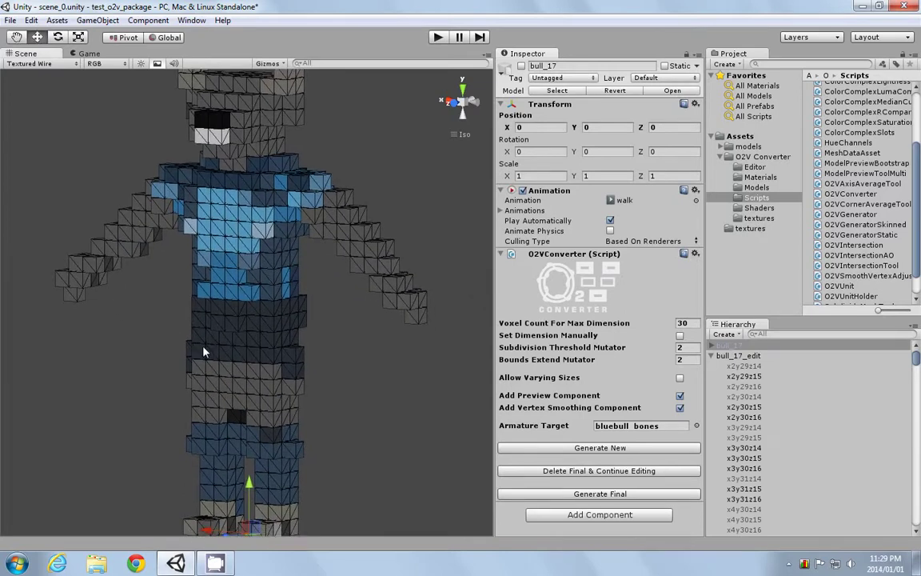
pyautogui.scroll(-3, 200, 353)
pyautogui.keyDown('alt'); pyautogui.moveTo(199, 352); pyautogui.dragTo(296, 334); pyautogui.keyUp('alt')
pyautogui.moveTo(329, 372); pyautogui.dragTo(367, 328, button='middle')
pyautogui.scroll(2, 325, 352)
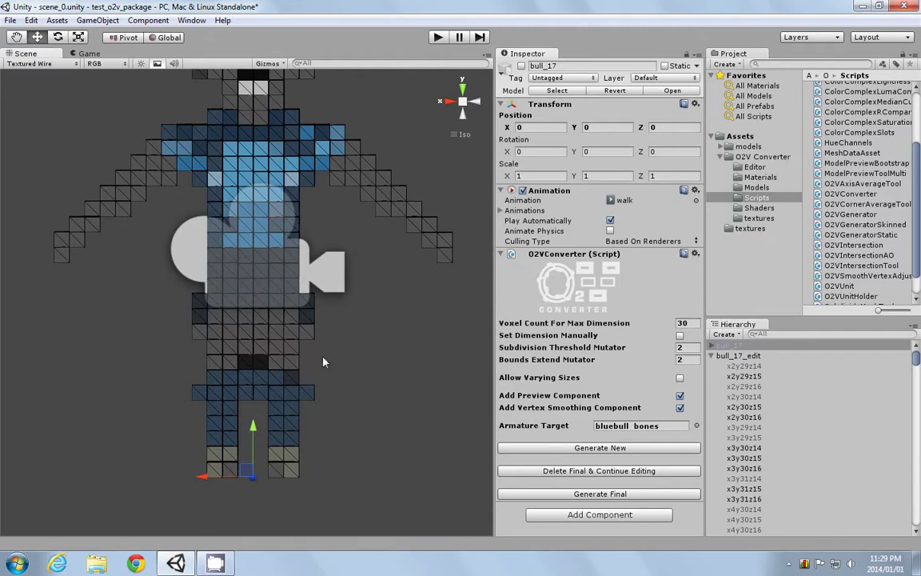
pyautogui.click(253, 346)
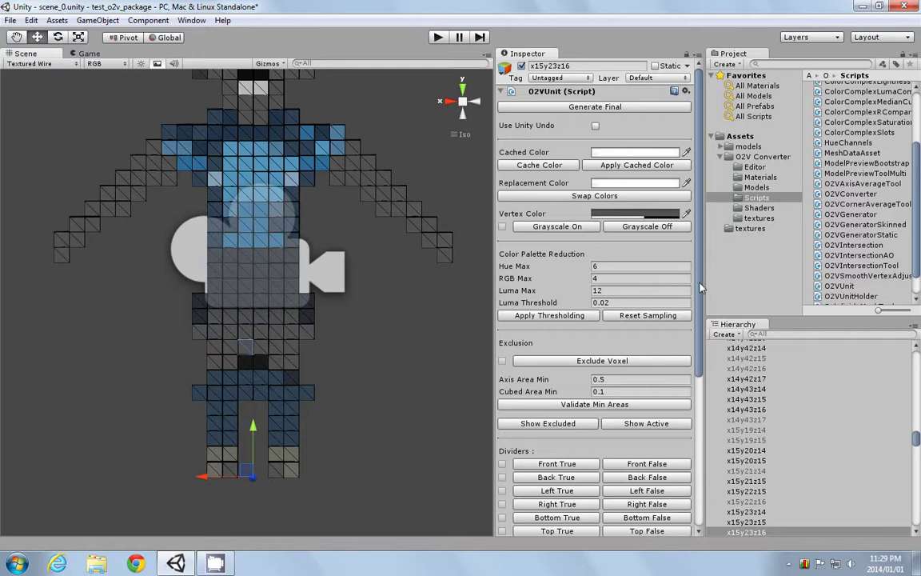
pyautogui.scroll(-5, 631, 379)
pyautogui.scroll(5, 631, 379)
pyautogui.click(384, 417)
# Turn on the Right divider for the x14 column of voxels between the legs, and deselect them.
pyautogui.moveTo(249, 413); pyautogui.dragTo(275, 285)
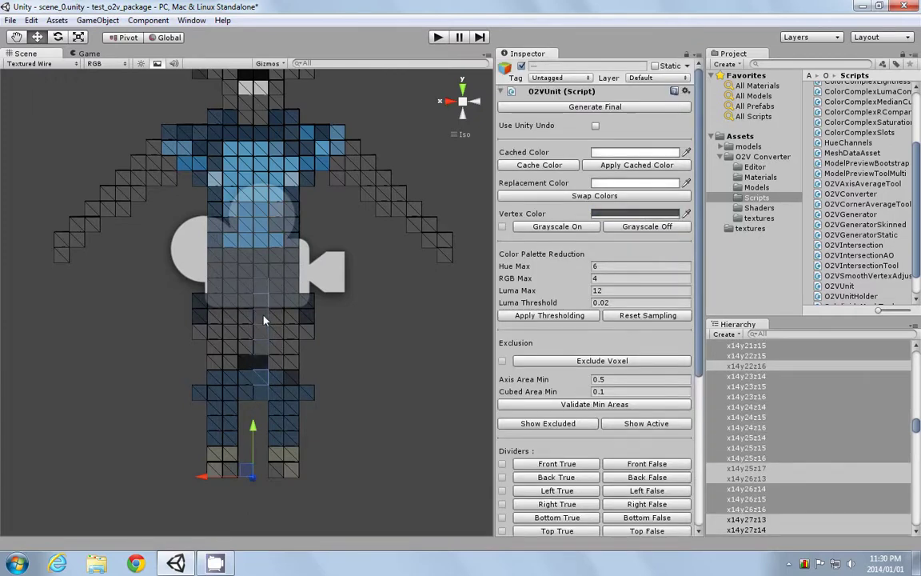
pyautogui.click(542, 507)
pyautogui.click(340, 431)
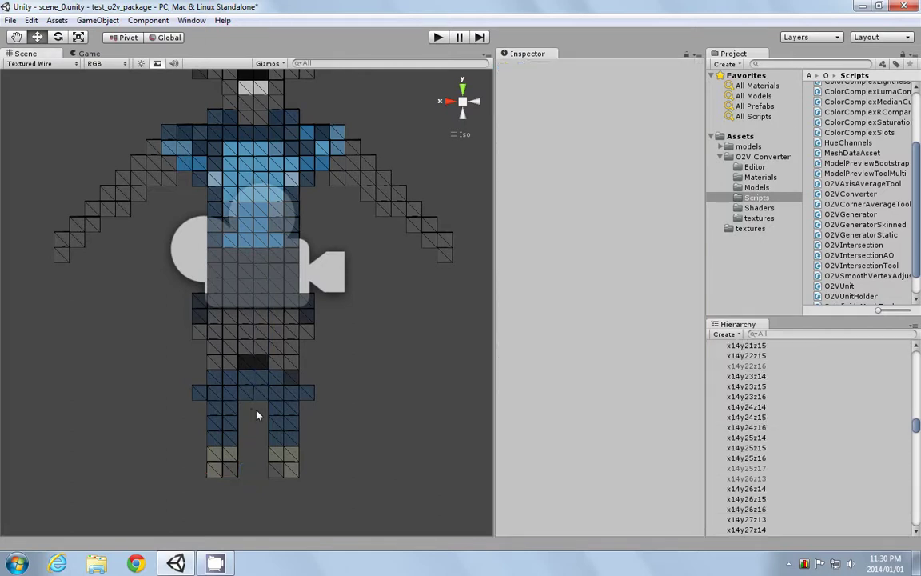
# Turn on the Left divider for the adjacent x15 column of voxels and generate the final model, overwriting the existing prefab.
pyautogui.moveTo(258, 408); pyautogui.dragTo(236, 277)
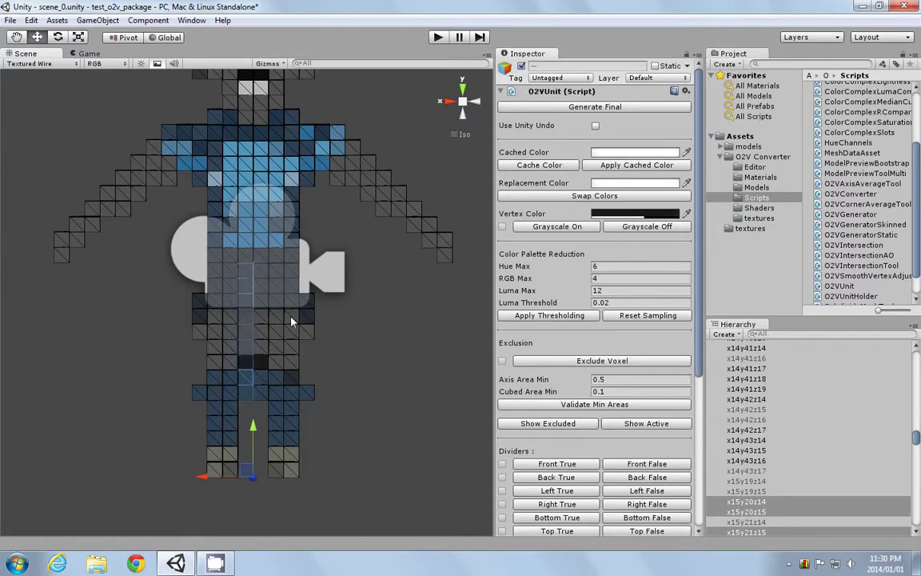
pyautogui.click(540, 491)
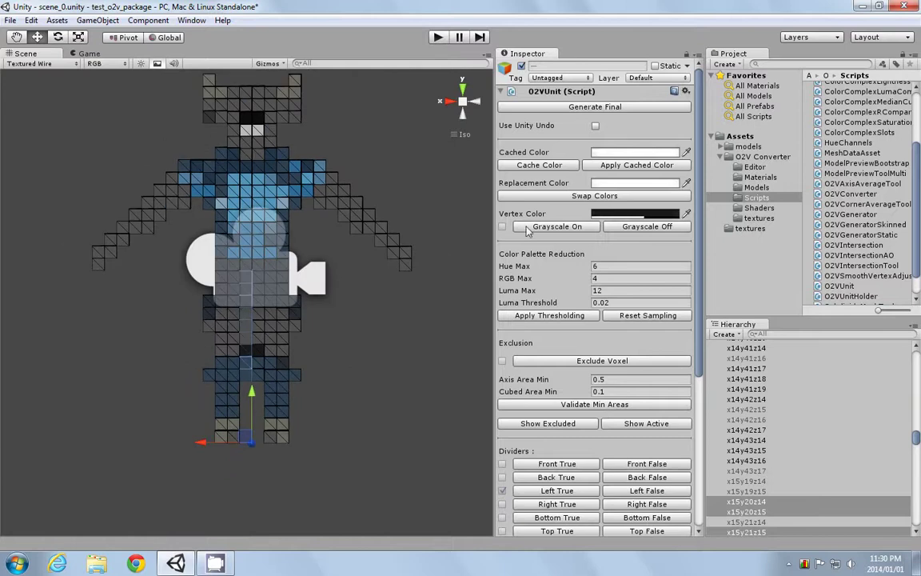
pyautogui.click(559, 108)
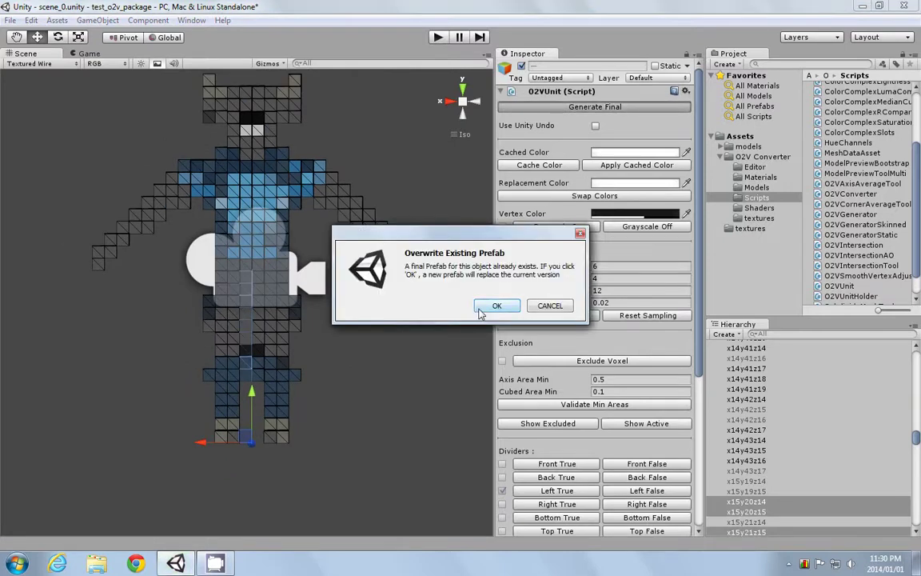
pyautogui.click(478, 307)
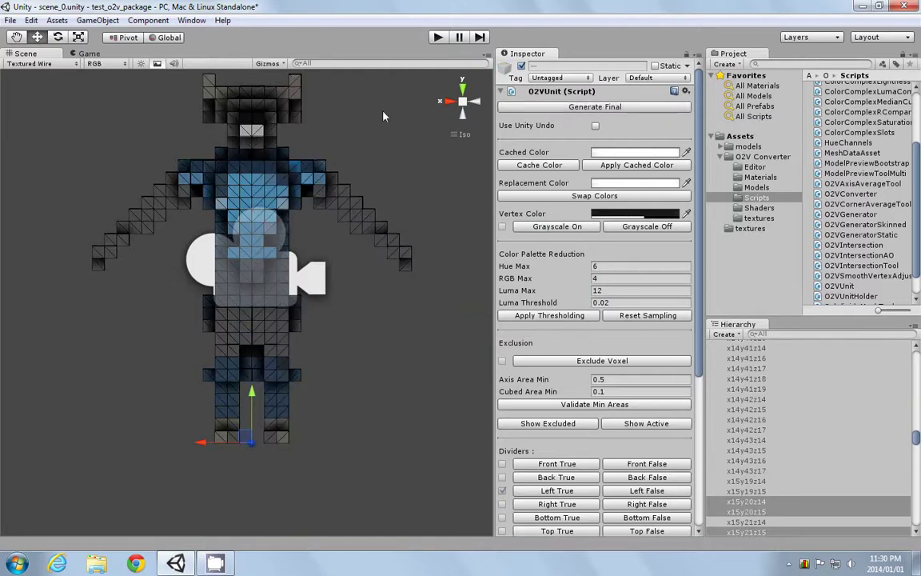
# Play the scene twice to check how the divided legs move in the walk animation, stopping playback each time.
pyautogui.hotkey('ctrl', 'p')
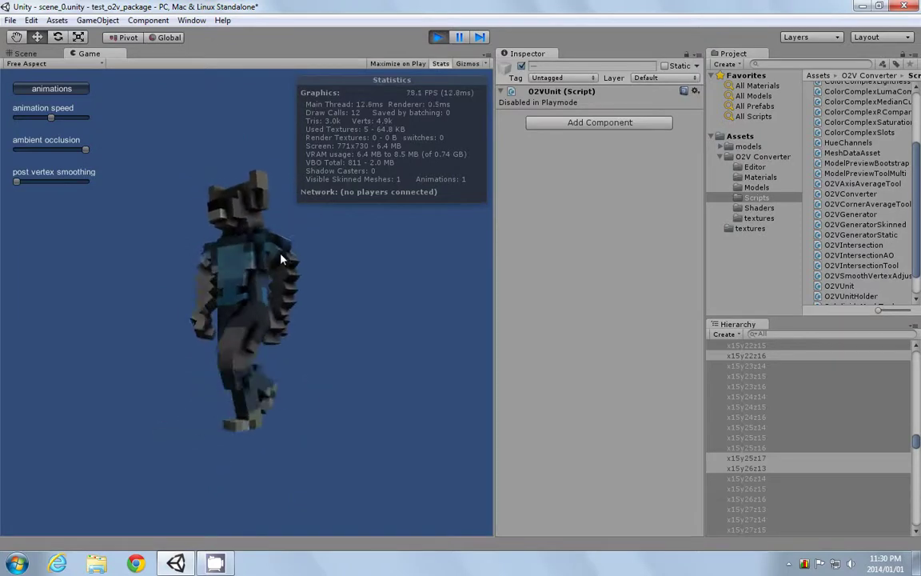
pyautogui.click(438, 38)
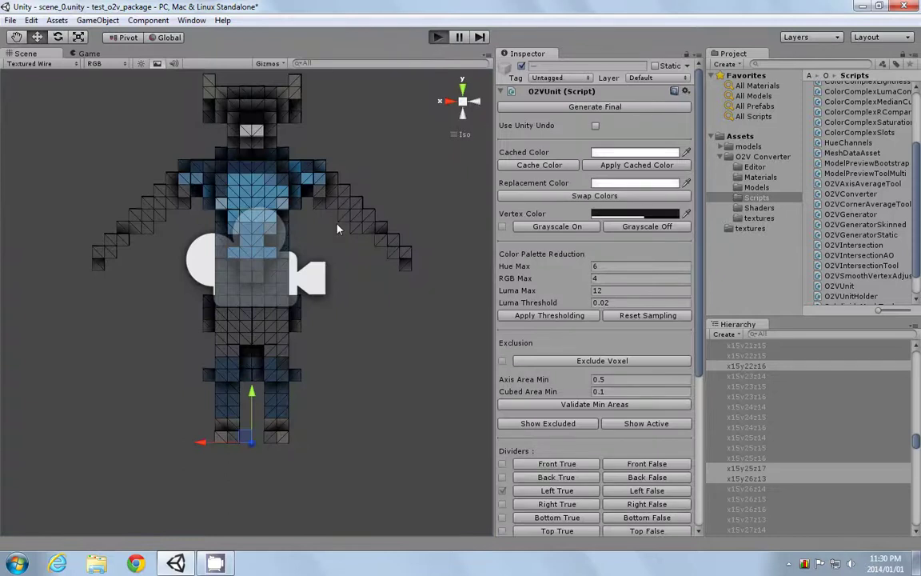
pyautogui.hotkey('ctrl', 'p')
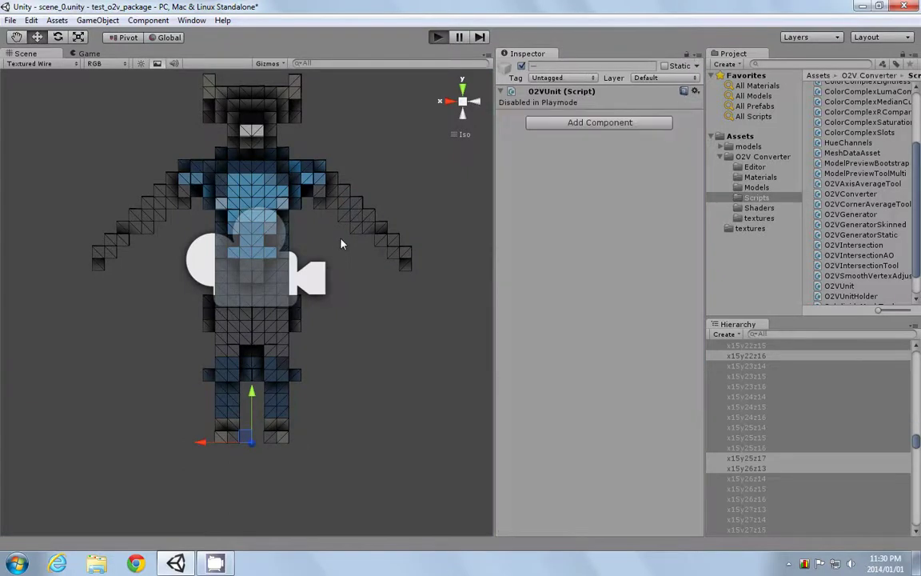
pyautogui.hotkey('ctrl', 'p')
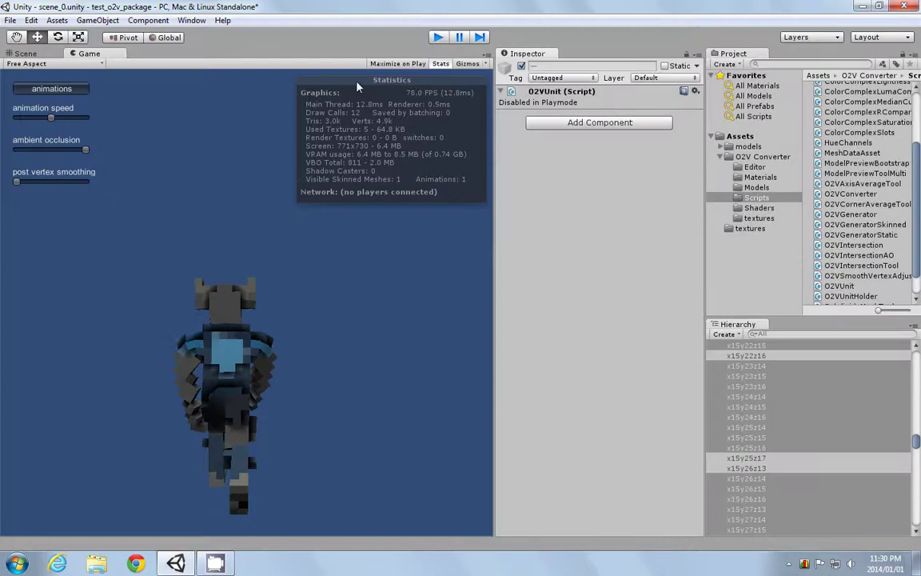